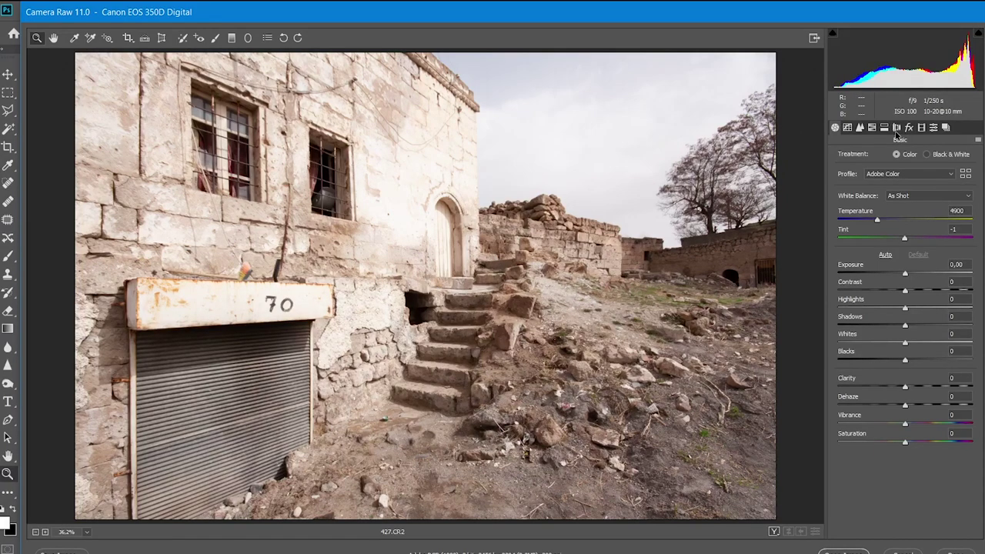
# In Lens Corrections, set the lens profile Make to Canon.
pyautogui.click(896, 131)
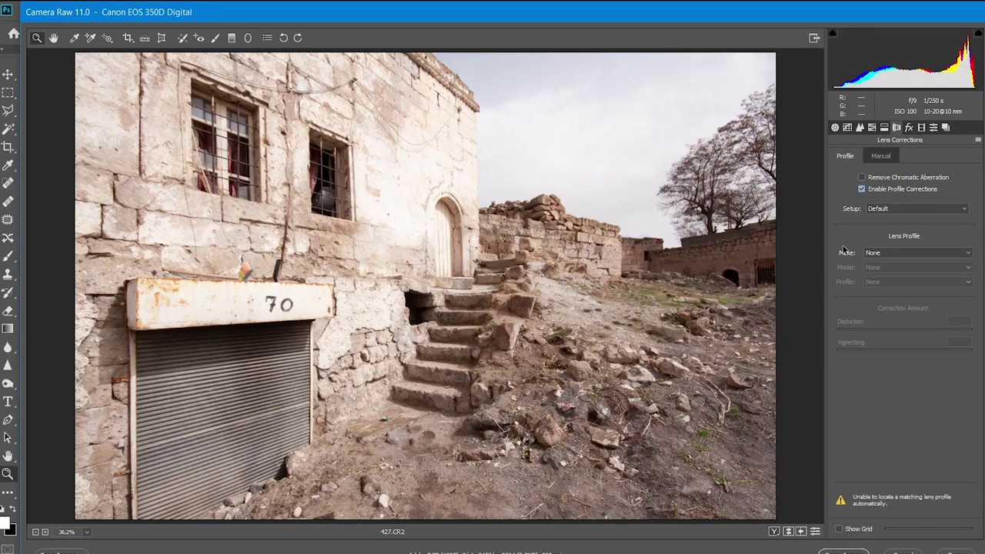
pyautogui.click(890, 253)
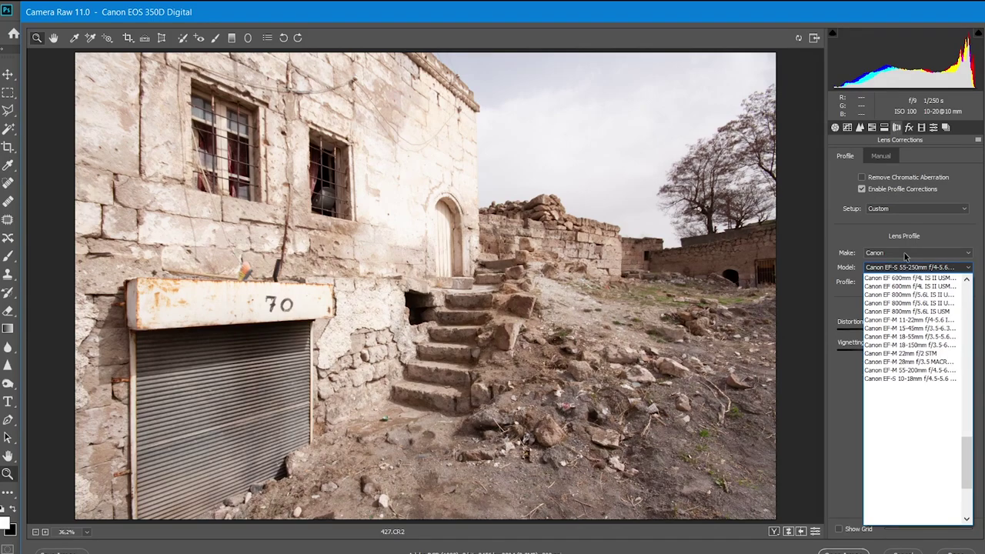
# Raise distortion correction to 191 and change the lens maker from Canon to Sigma.
pyautogui.click(904, 253)
pyautogui.click(905, 253)
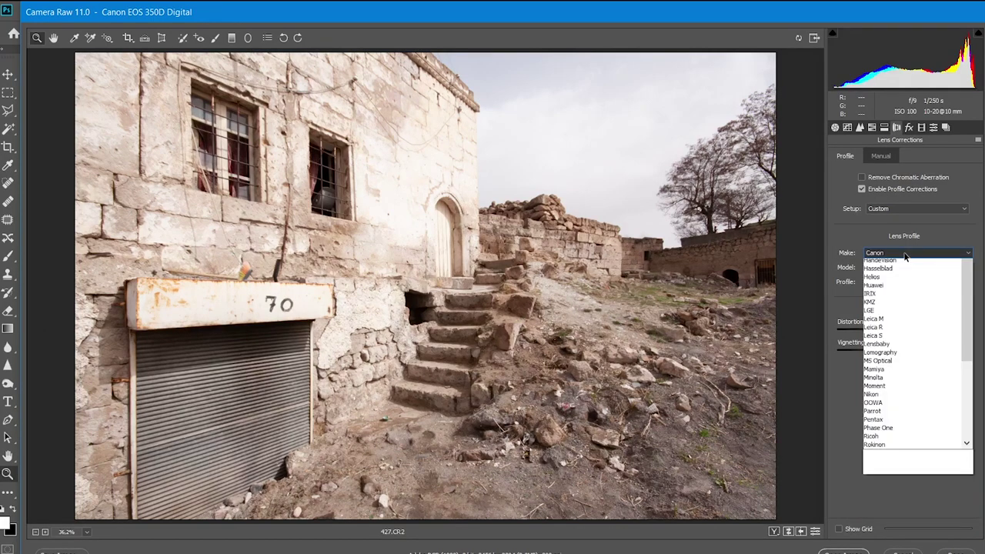
pyautogui.click(904, 253)
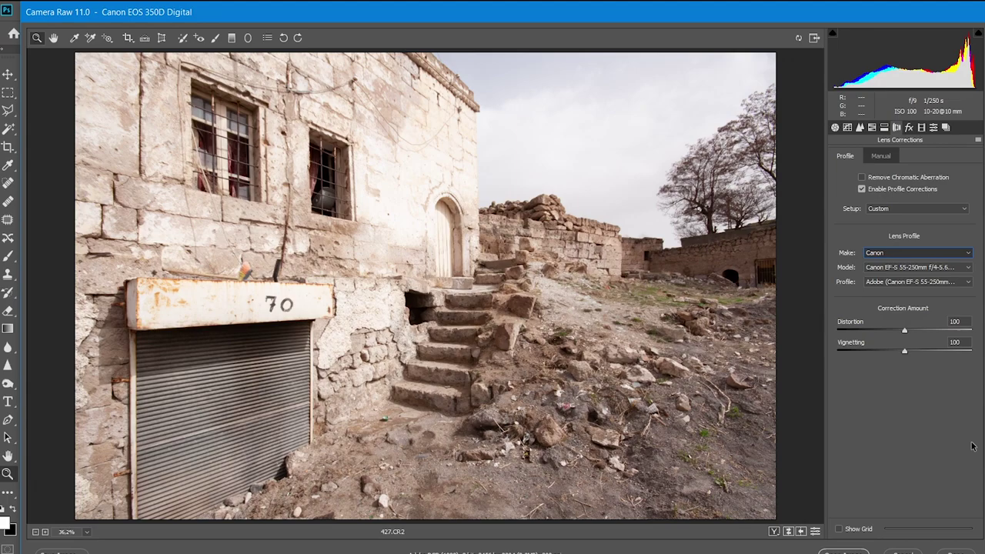
pyautogui.click(965, 330)
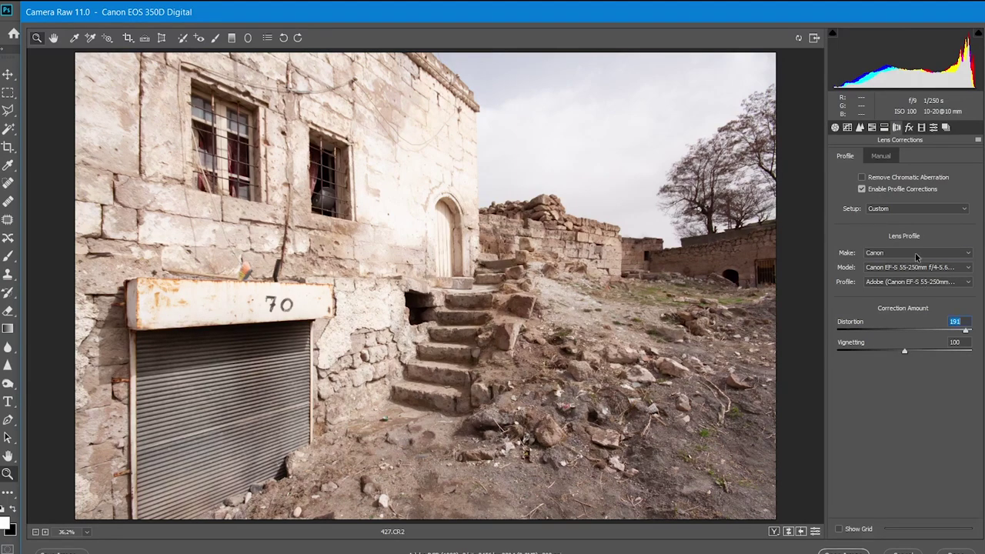
pyautogui.click(916, 254)
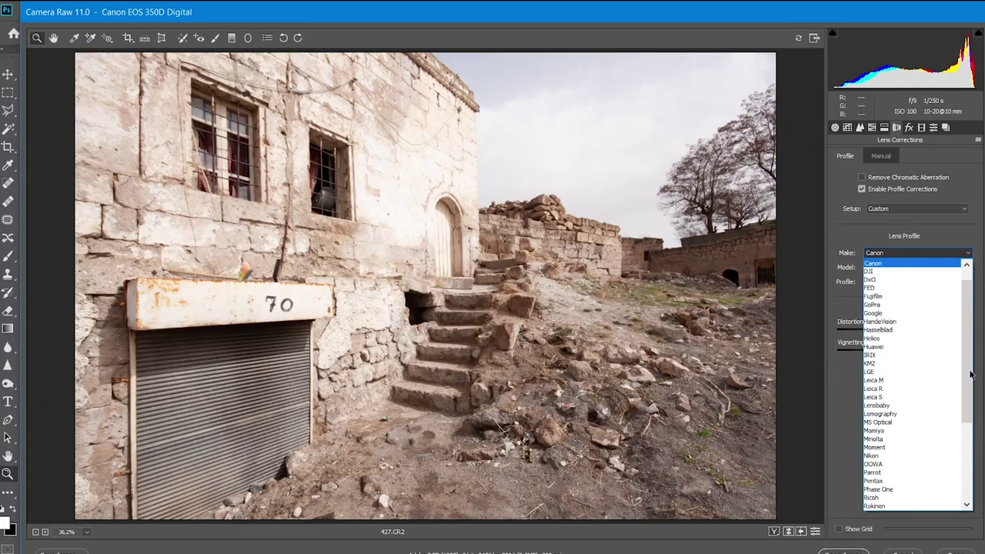
pyautogui.scroll(-5, 971, 392)
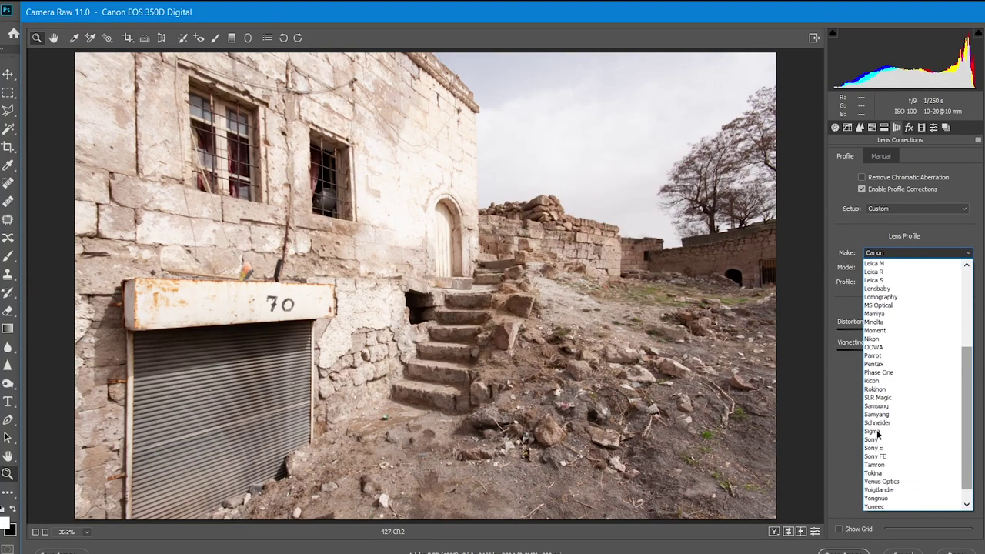
pyautogui.click(875, 432)
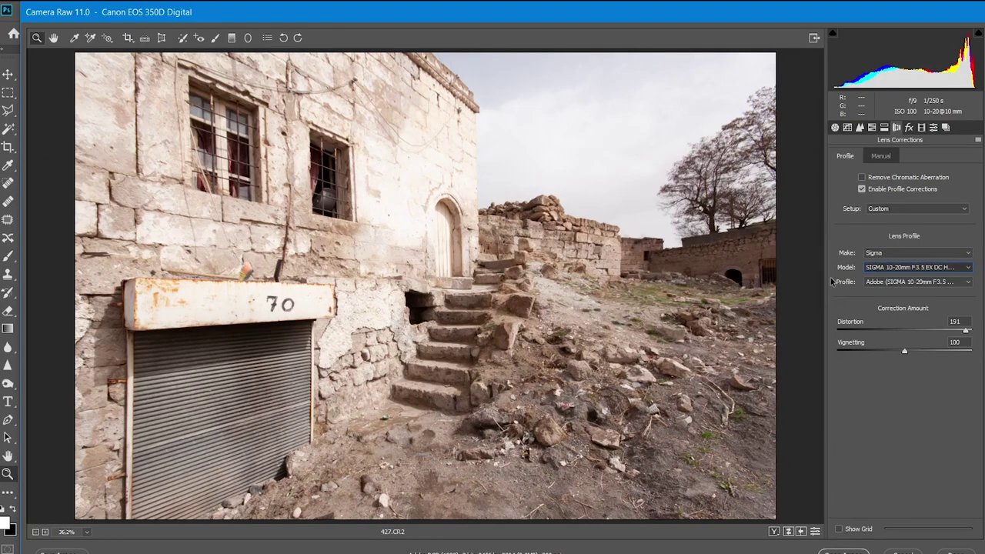
# Apply the SIGMA 10-20mm F4-5.6 EX DC lens model and set Distortion to 100.
pyautogui.click(929, 263)
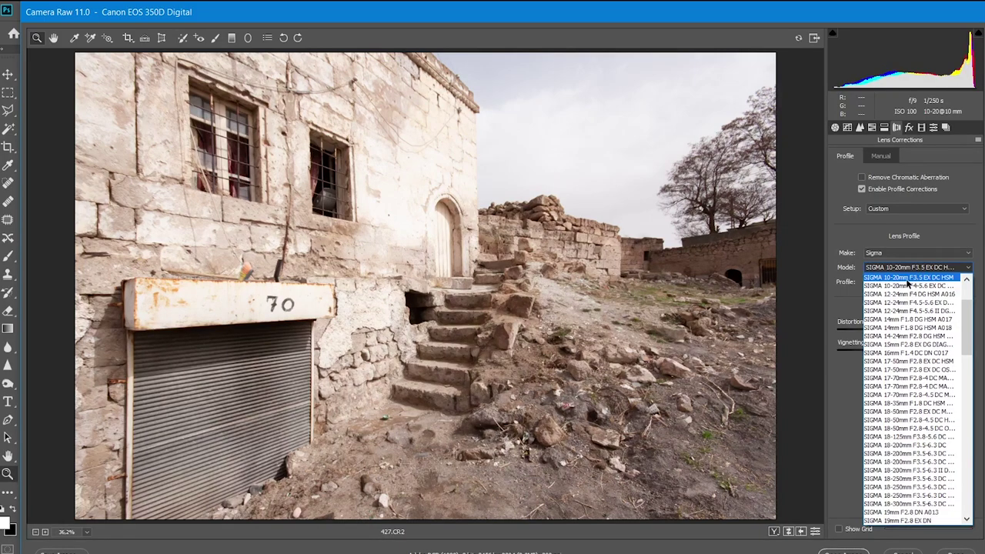
pyautogui.click(904, 288)
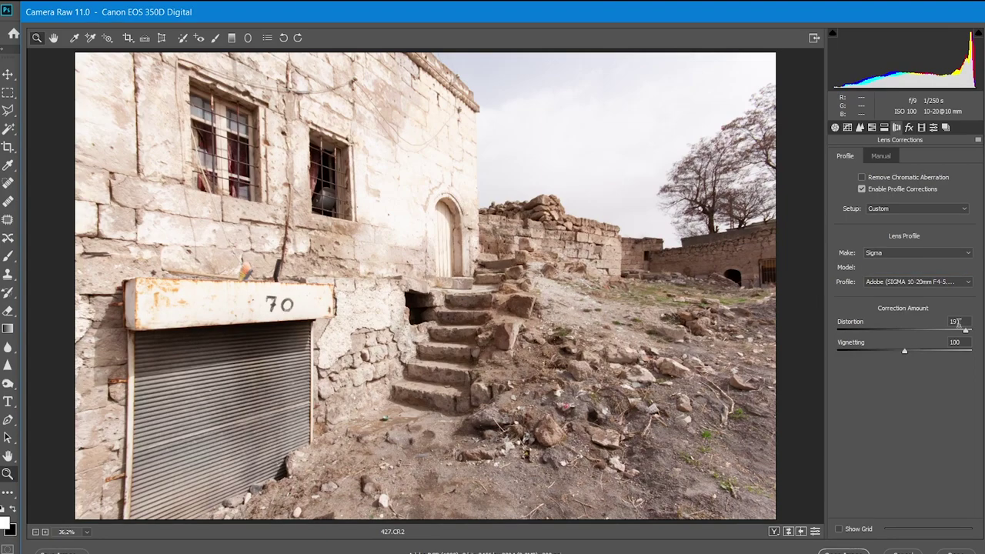
pyautogui.write('0')
pyautogui.press('Return')
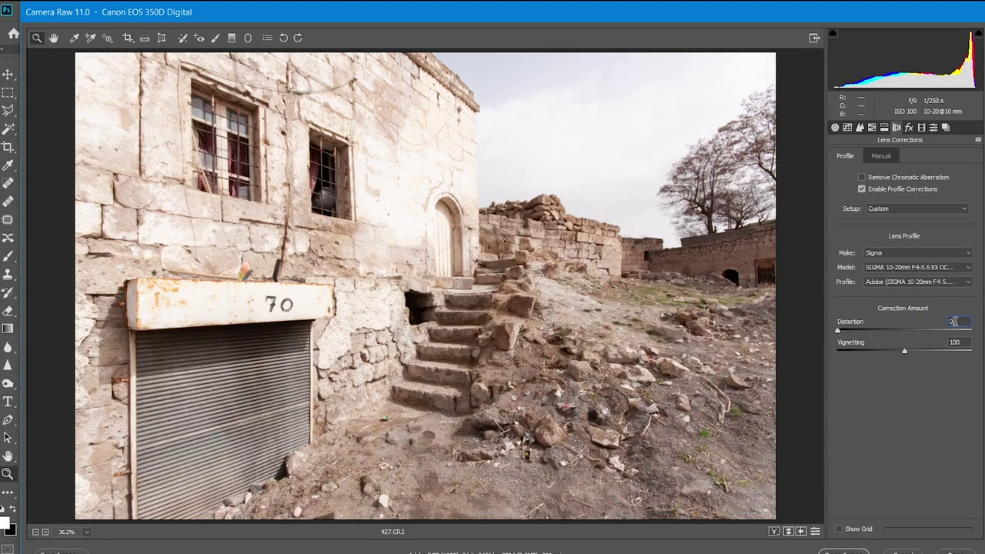
pyautogui.write('100')
pyautogui.press('Return')
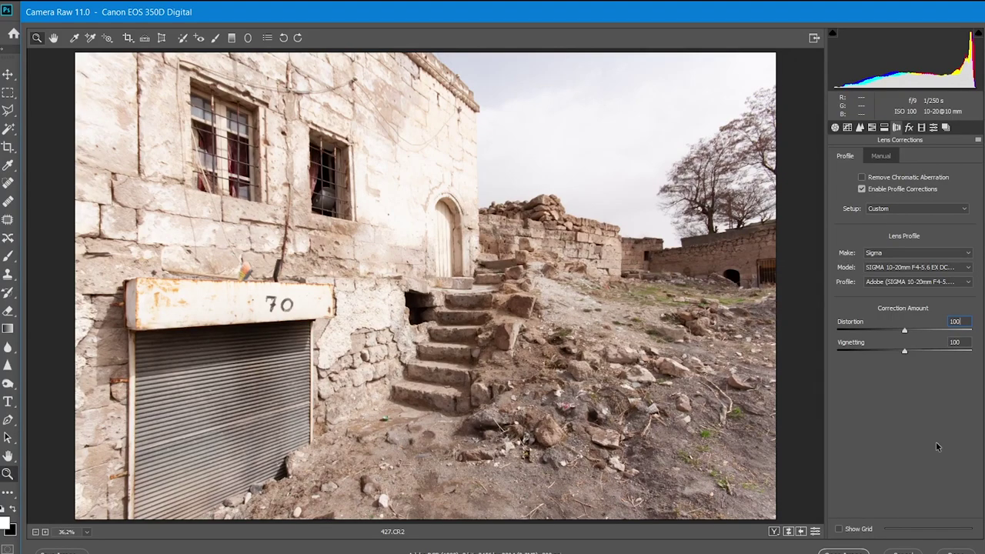
# In the Basic panel, set Exposure to -1.15 and Highlights to -100.
pyautogui.click(835, 128)
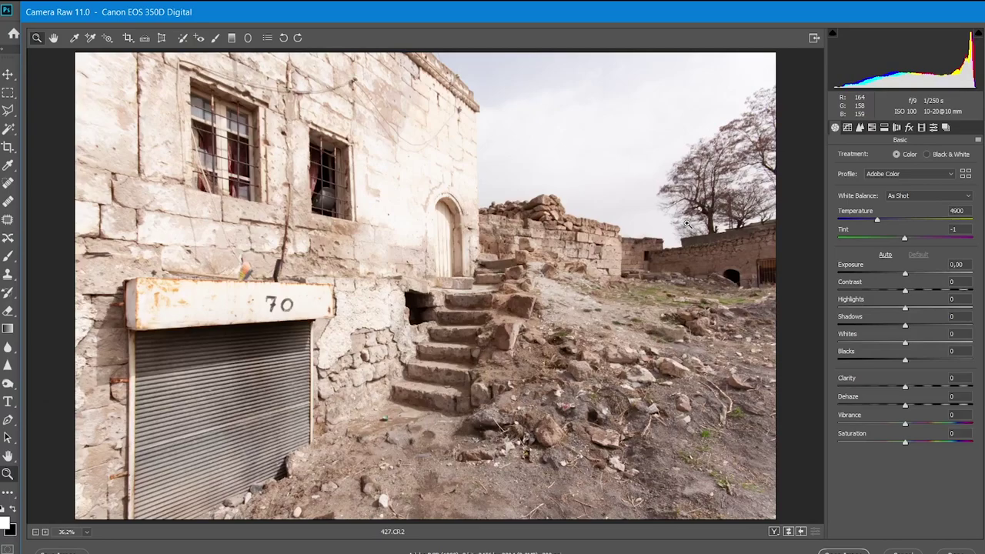
pyautogui.moveTo(905, 273); pyautogui.dragTo(890, 274)
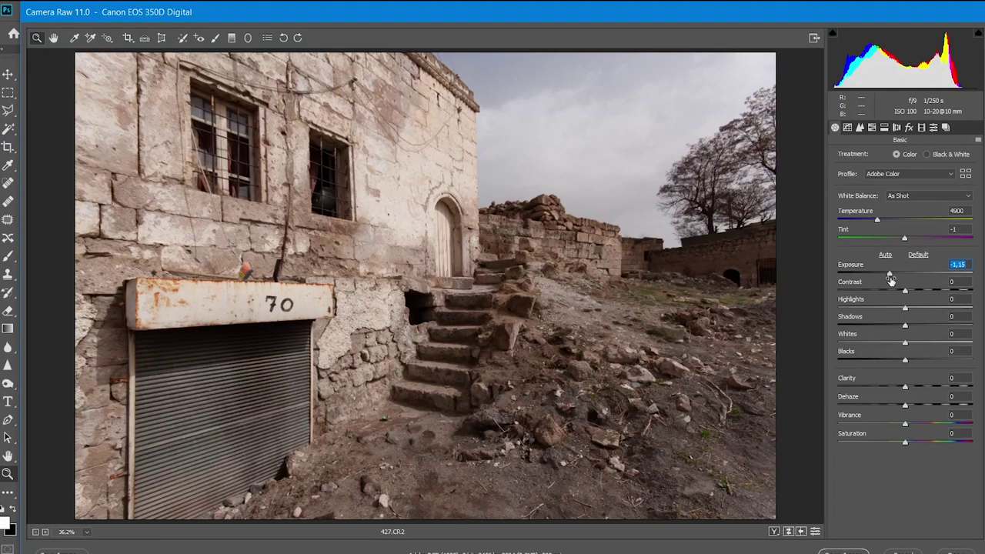
pyautogui.moveTo(905, 308); pyautogui.dragTo(833, 309)
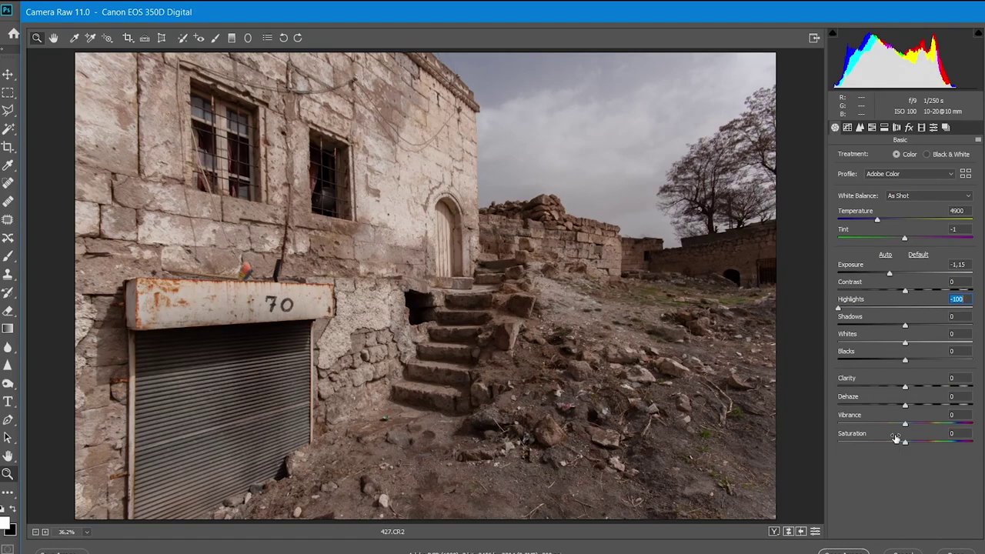
pyautogui.click(859, 127)
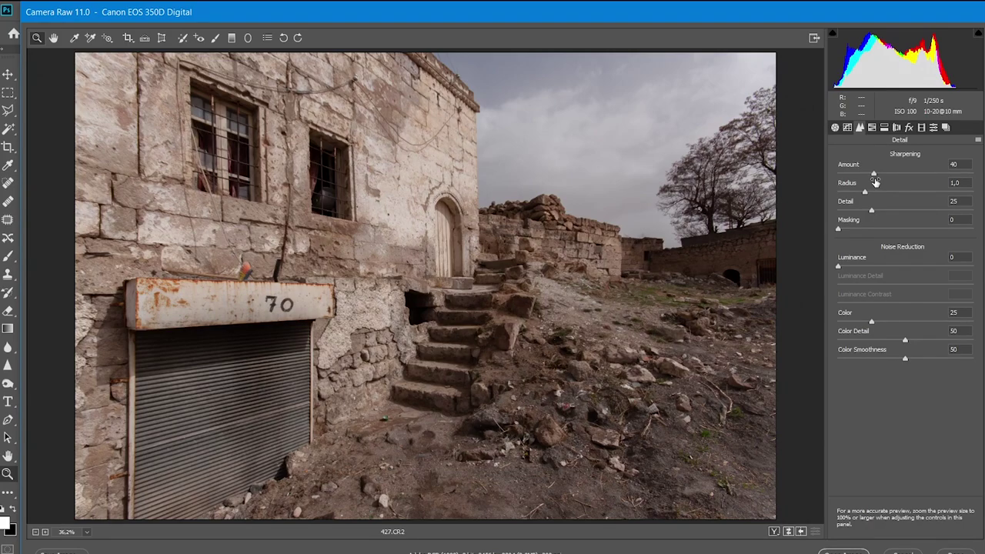
pyautogui.hotkey('ctrl', 'alt', '1')
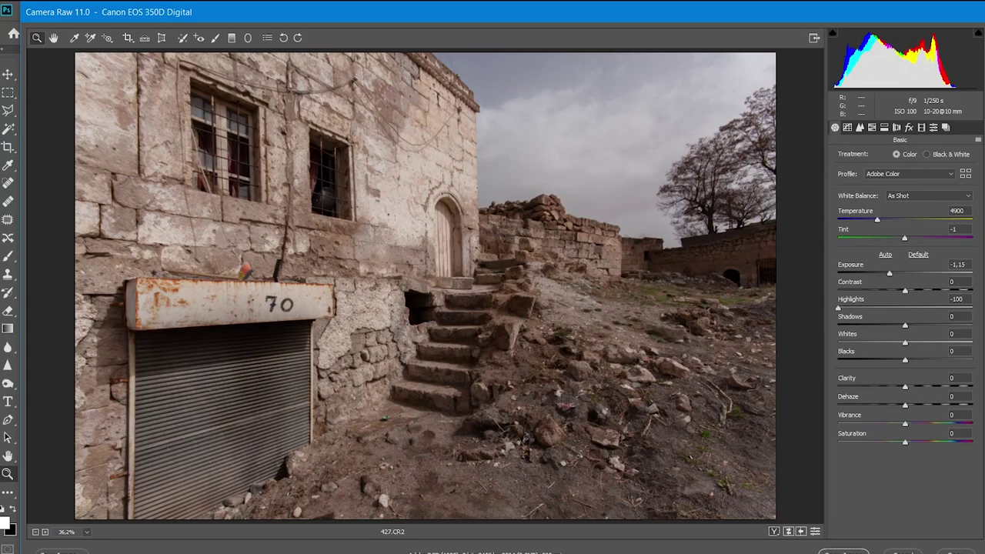
# Open the adjusted raw photo from Camera Raw into Photoshop.
pyautogui.press('Return')
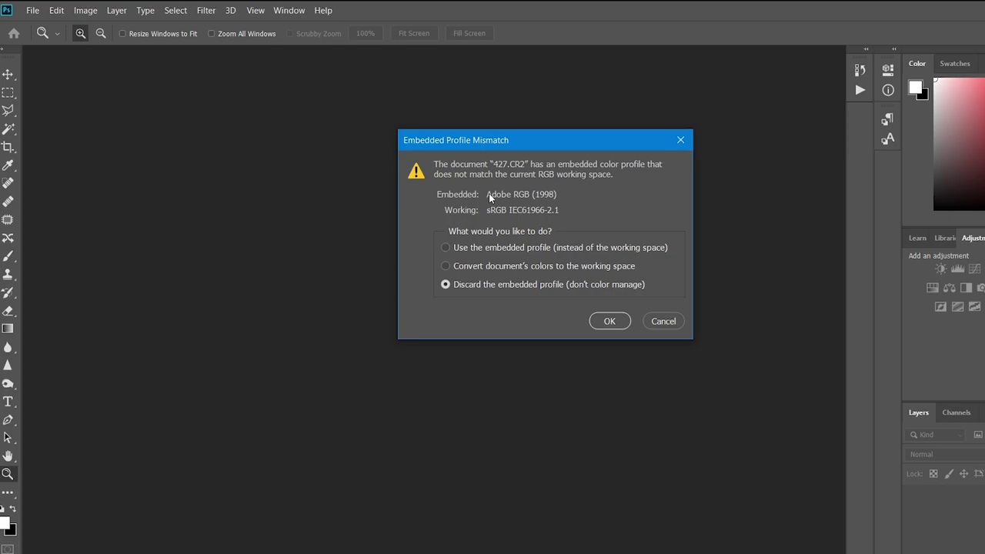
# Open 427.CR2 with its embedded colour profile discarded, then show the Image > Mode options.
pyautogui.press('Return')
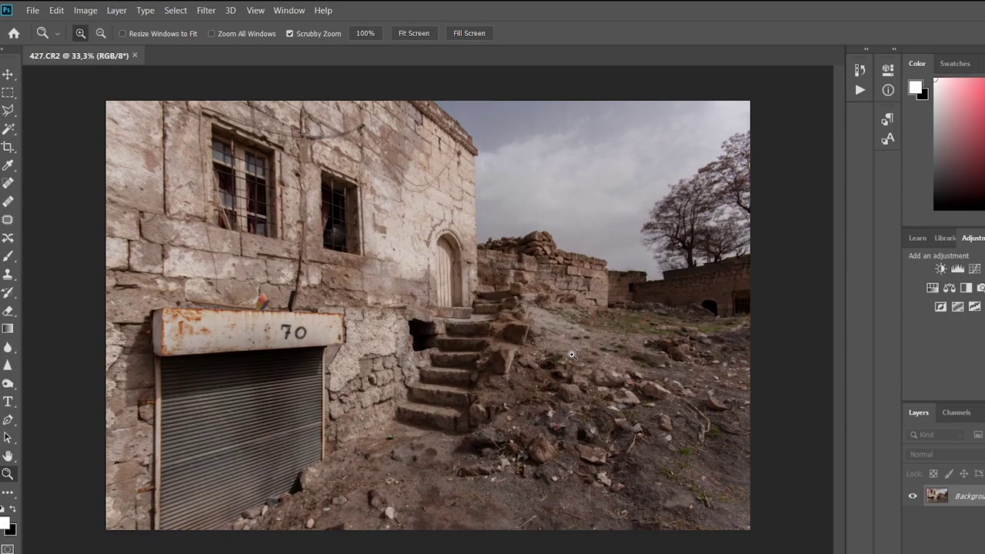
pyautogui.click(86, 10)
pyautogui.moveTo(94, 26)
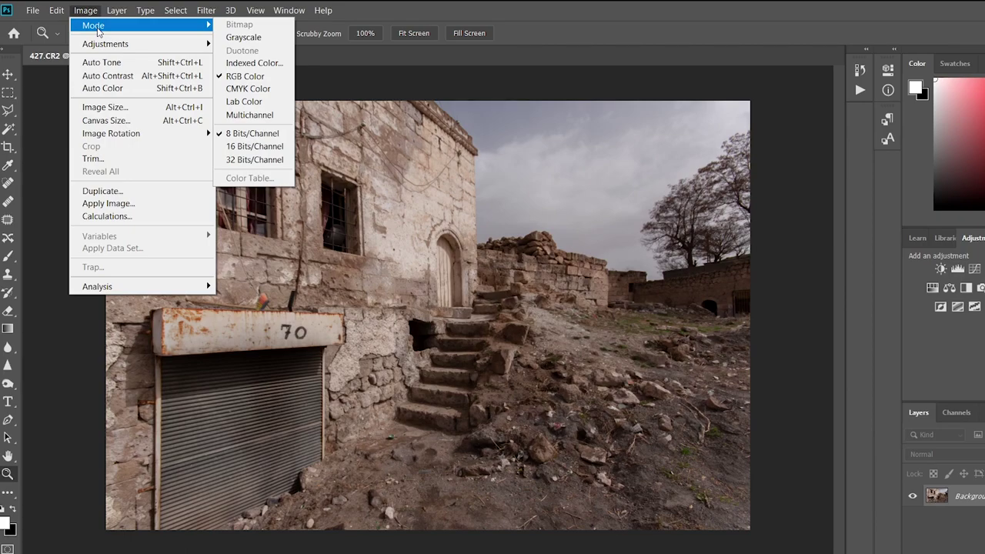
# Convert the photo to Grayscale, then return it to RGB Color mode.
pyautogui.press('Escape')
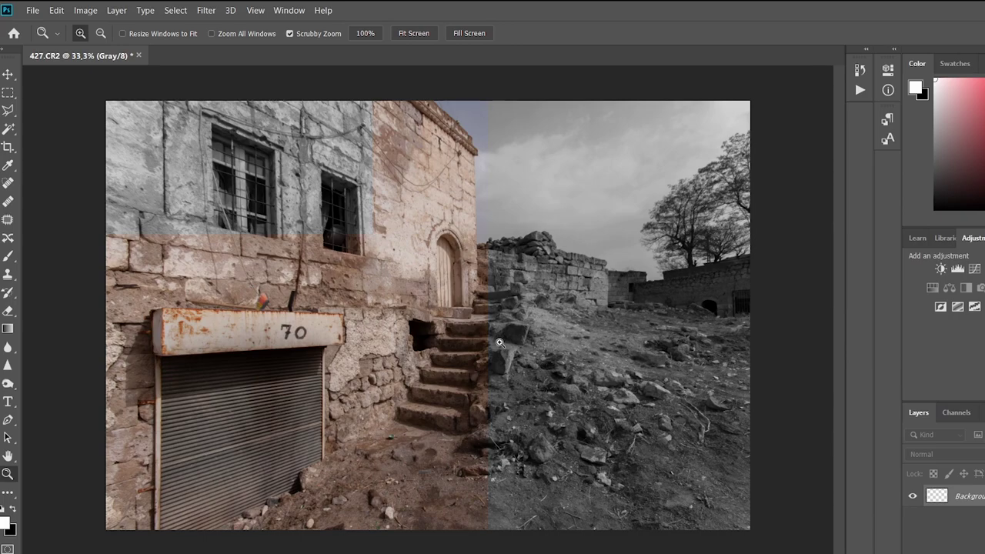
pyautogui.click(85, 10)
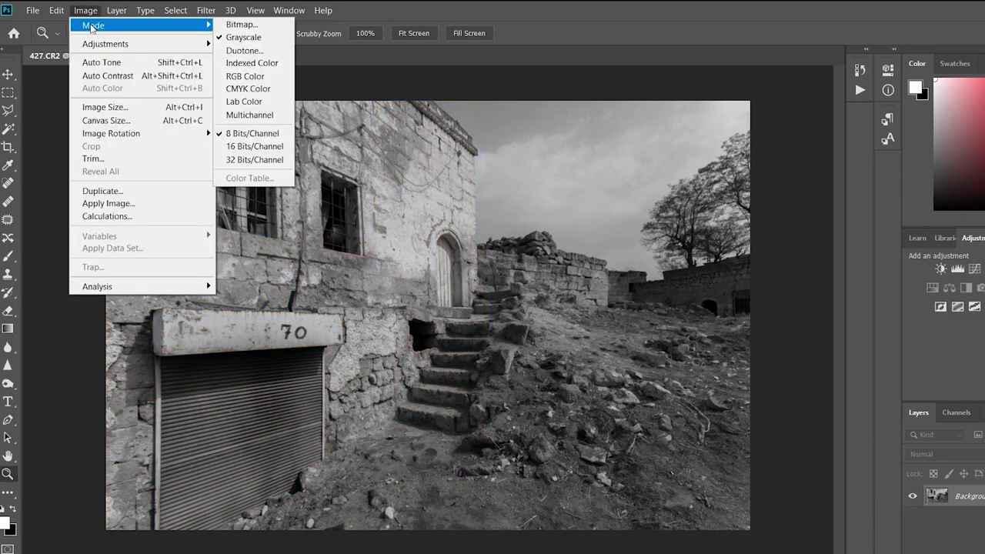
pyautogui.click(426, 189)
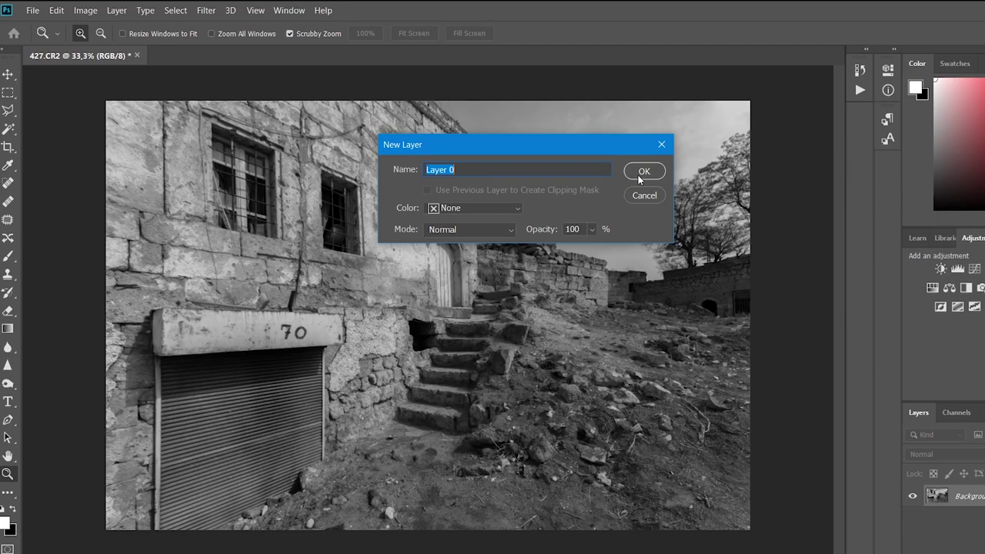
# Unlock the background as Layer 0 and add a new Layer 1 in Soft Light mode.
pyautogui.click(639, 178)
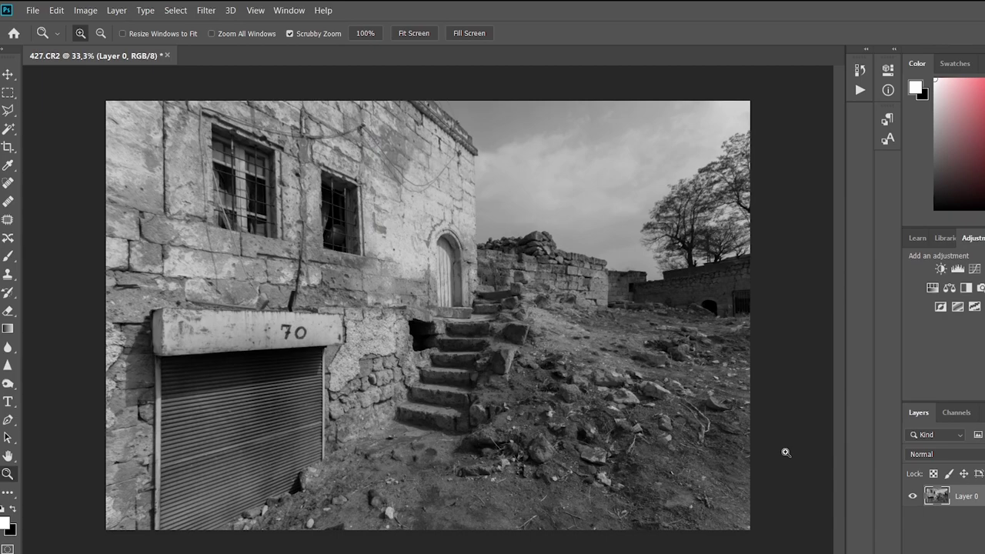
pyautogui.click(117, 11)
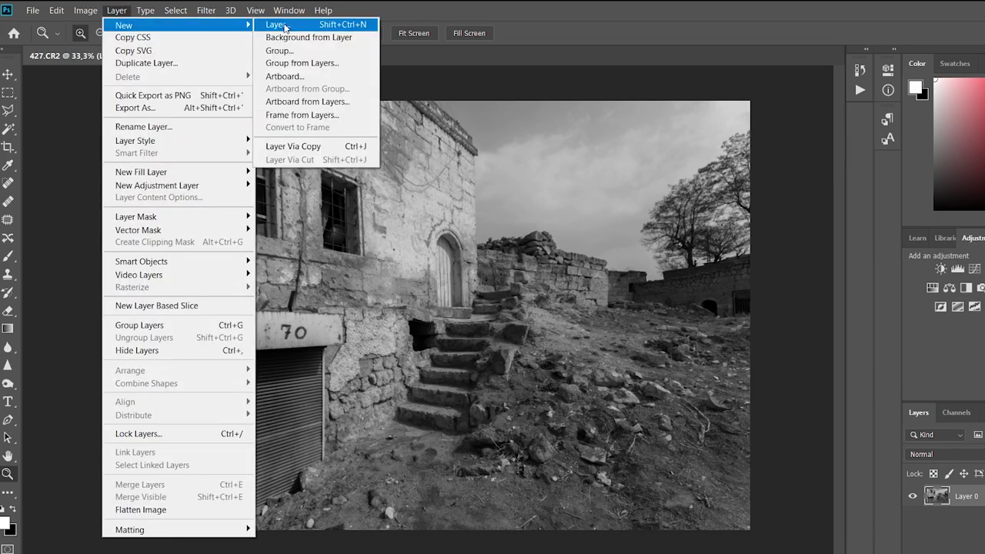
pyautogui.click(440, 229)
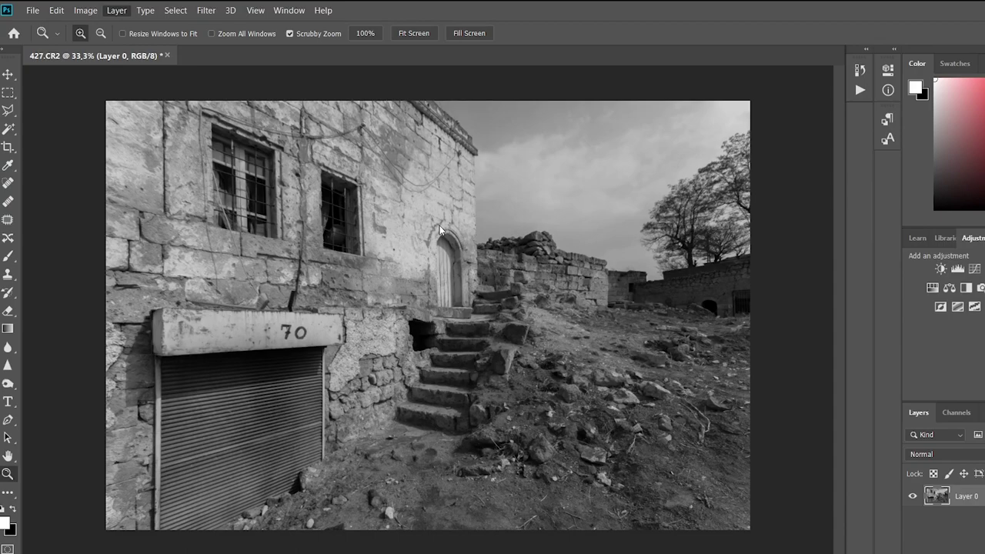
pyautogui.click(440, 230)
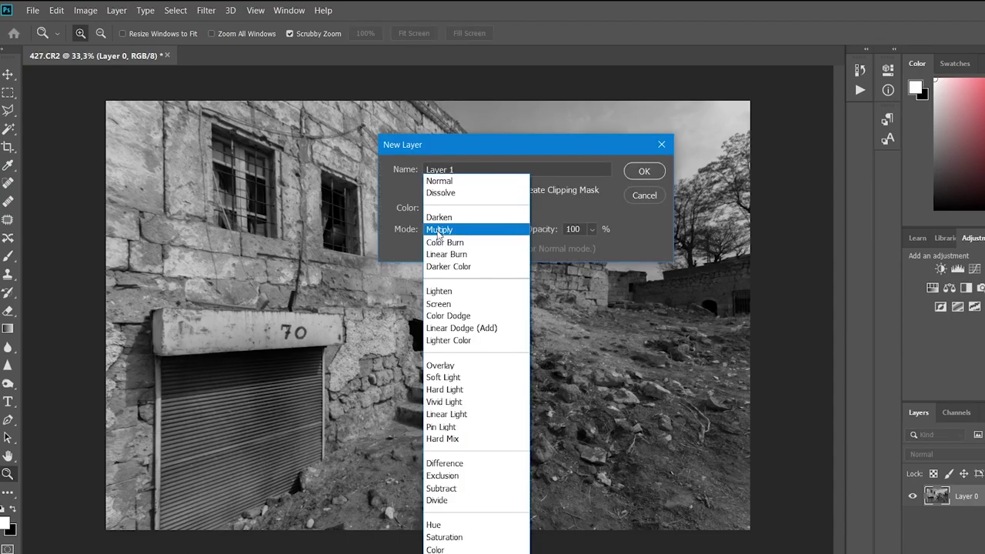
pyautogui.click(443, 377)
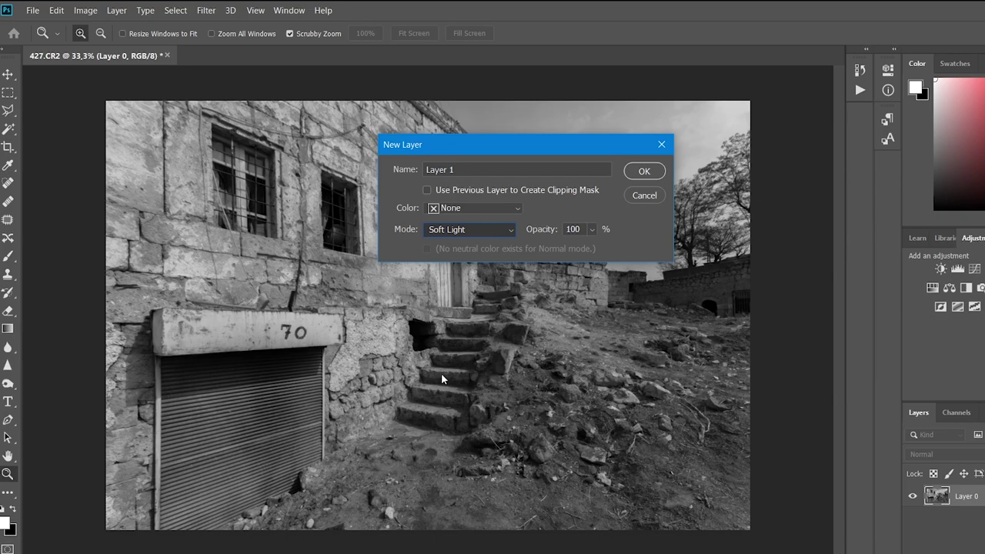
pyautogui.press('Return')
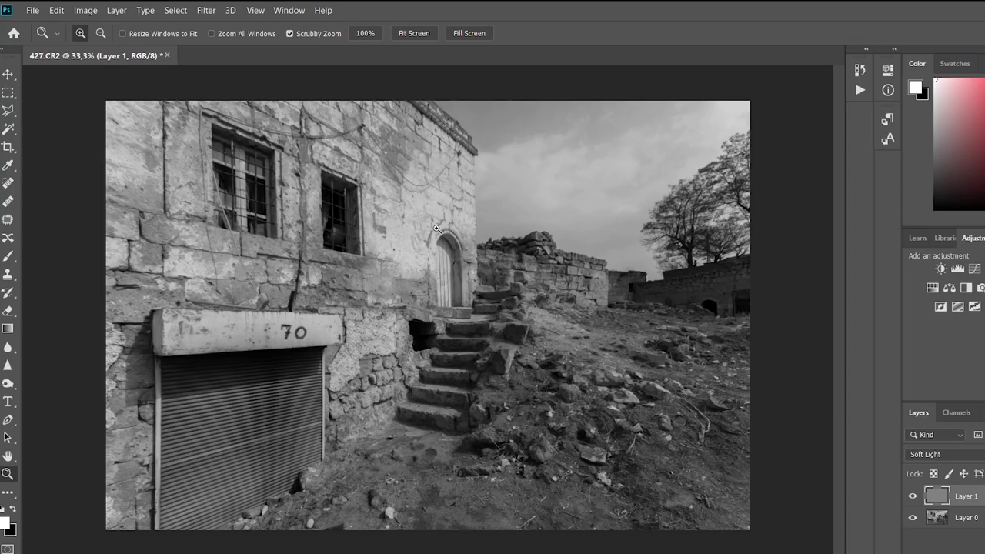
# Select the Dodge tool with size 772, Highlights range and 12% exposure.
pyautogui.press('o')
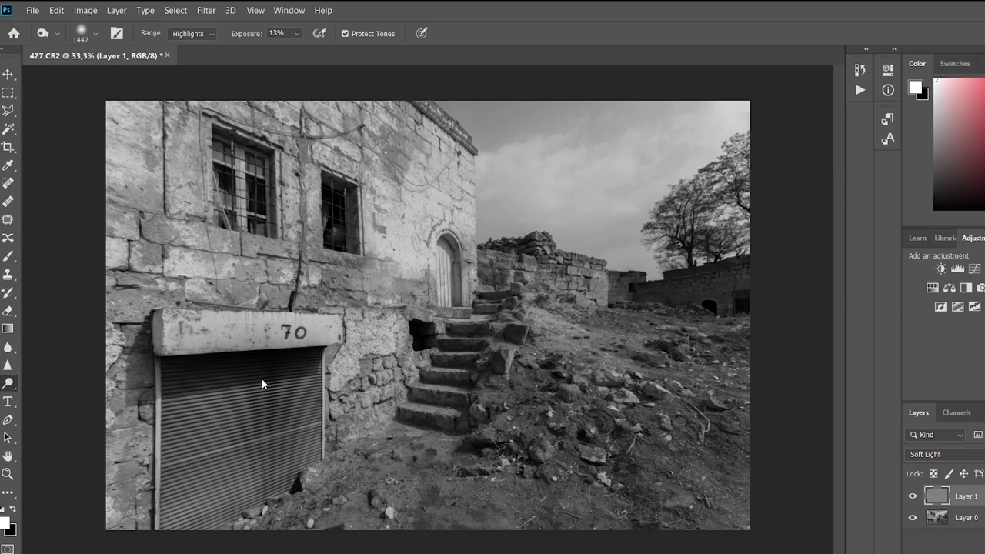
pyautogui.hotkey('shift', 'o')
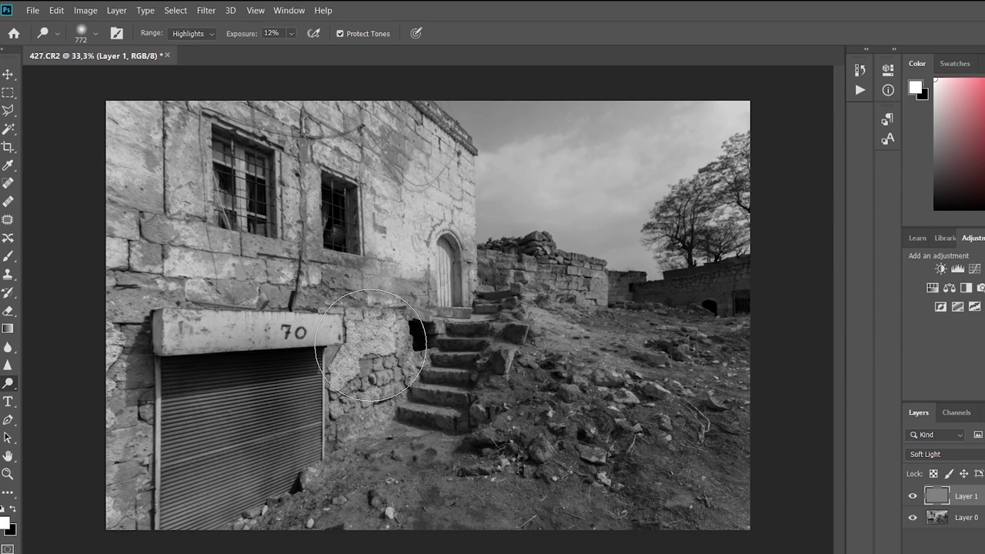
# Dodge the black opening beside the steps to lighten it.
pyautogui.moveTo(371, 345); pyautogui.dragTo(416, 335)
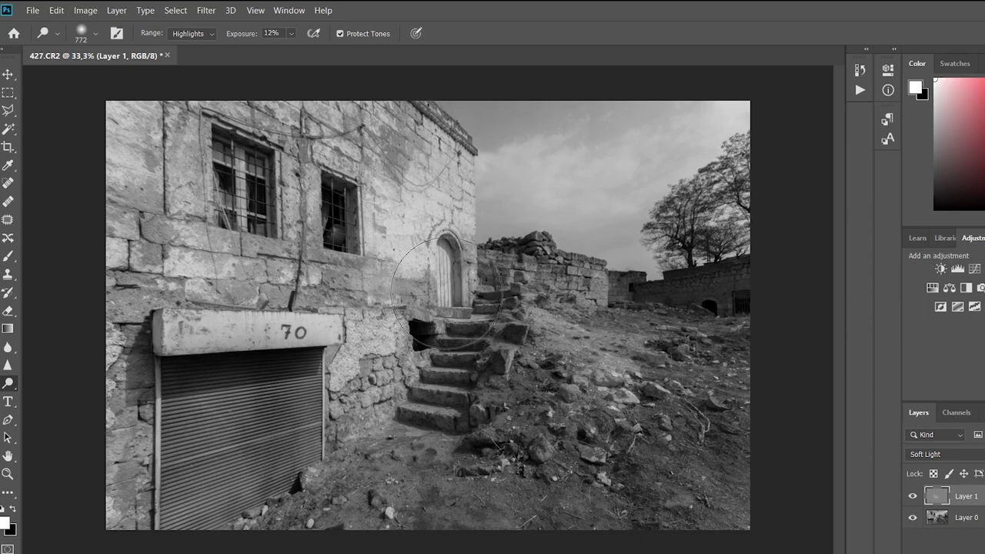
# Gently brighten the arched doorway, rolled shutter and lower steps with two Dodge strokes.
pyautogui.moveTo(446, 292); pyautogui.dragTo(415, 266)
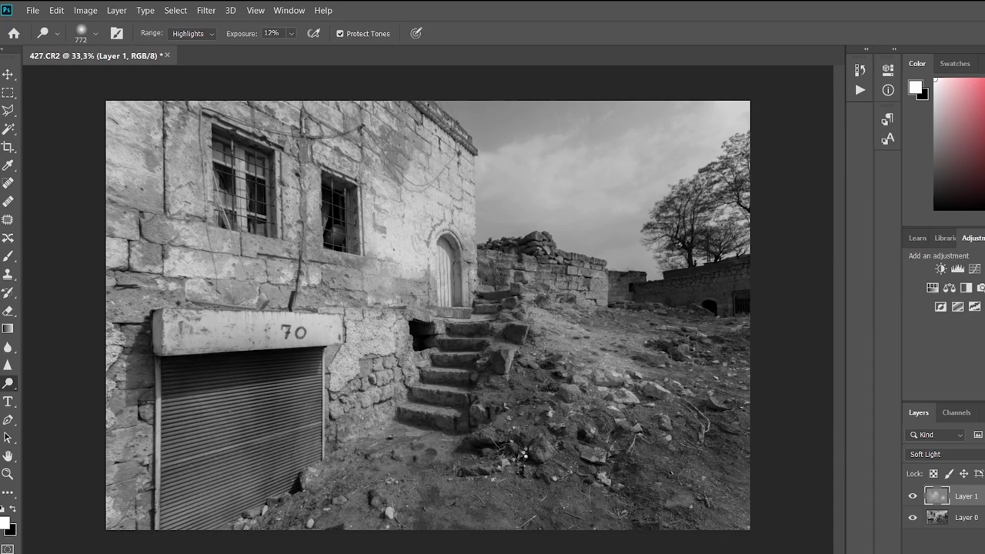
pyautogui.moveTo(308, 413); pyautogui.dragTo(346, 413)
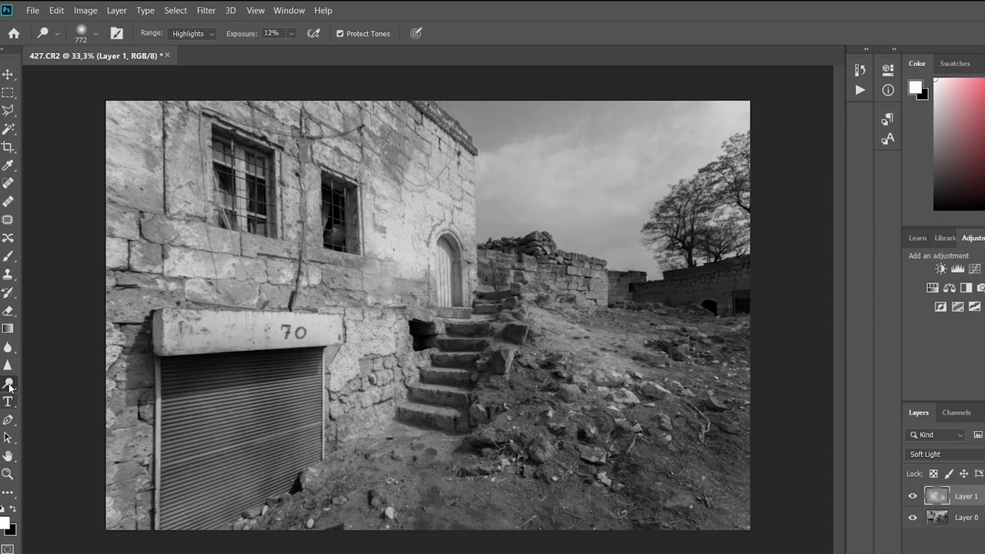
# Switch to the Burn tool, set to Midtones at 13% exposure.
pyautogui.keyDown('alt'); pyautogui.click(9, 384); pyautogui.keyUp('alt')
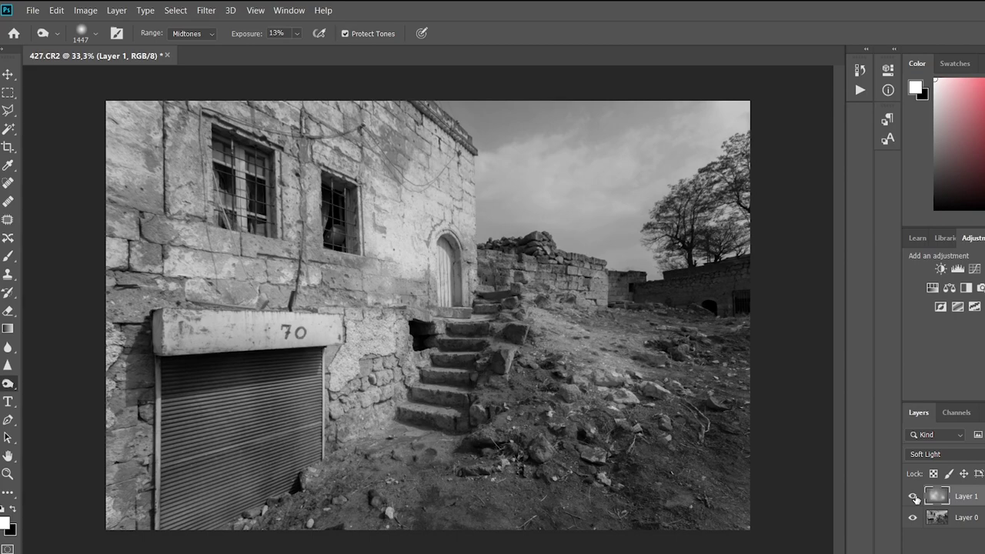
# Set the Burn tool's Range to Shadows.
pyautogui.click(188, 34)
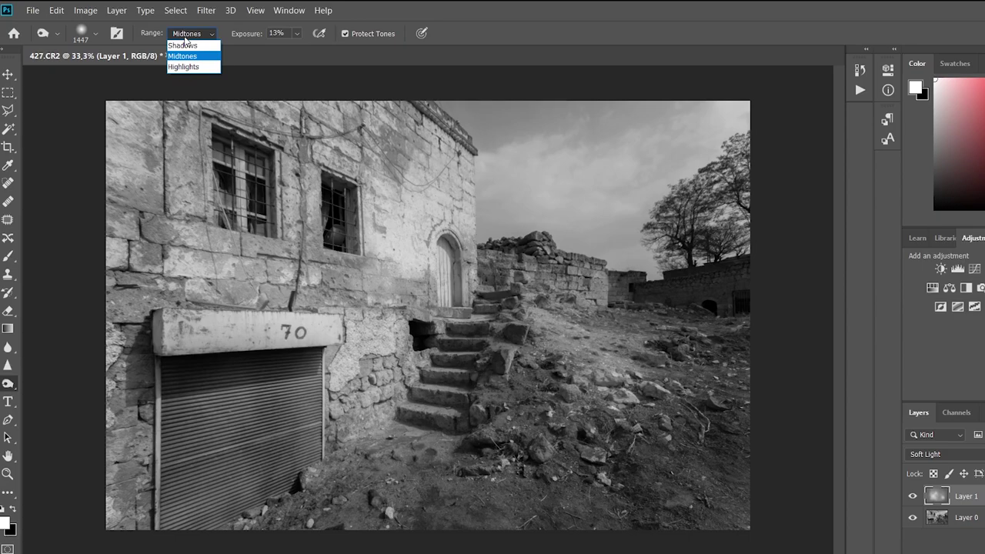
pyautogui.click(182, 45)
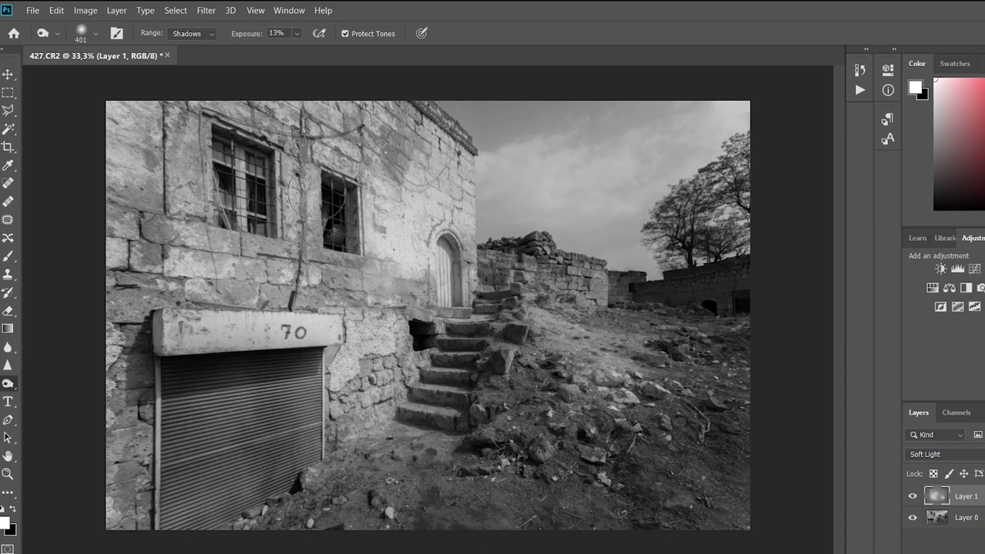
# Hide Layer 1 to compare the photo without dodging and burning.
pyautogui.click(912, 496)
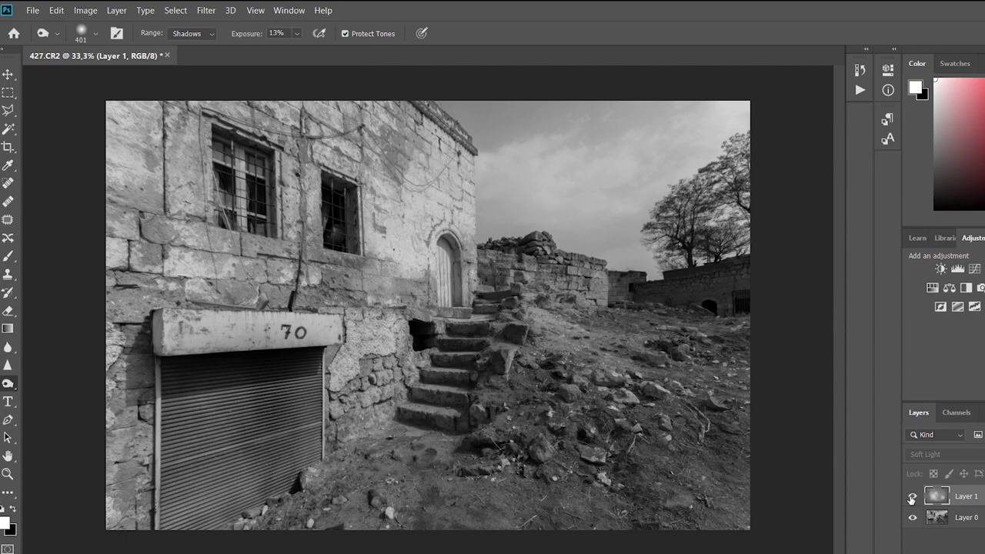
# Make Layer 1 visible again.
pyautogui.click(912, 496)
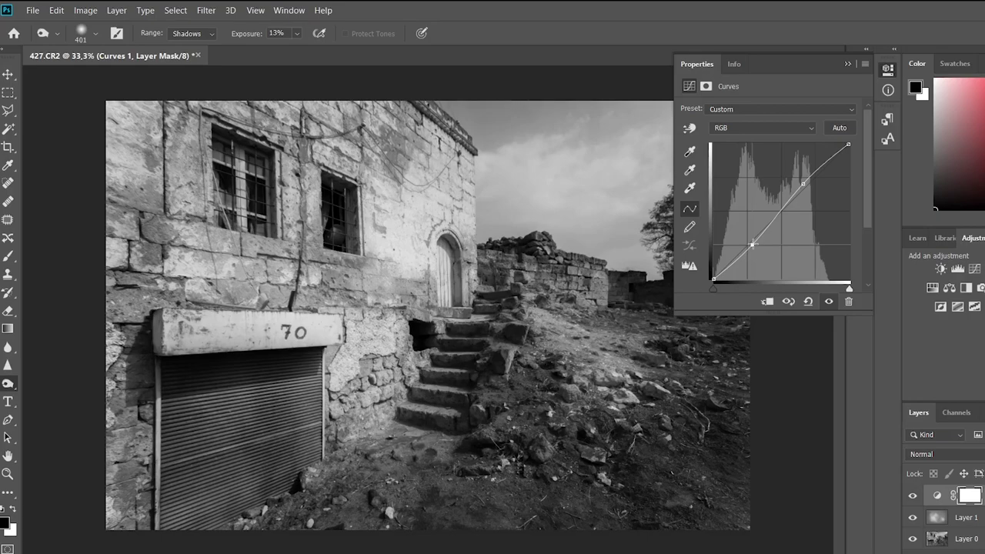
# Collapse the Curves Properties panel to see the image.
pyautogui.click(980, 498)
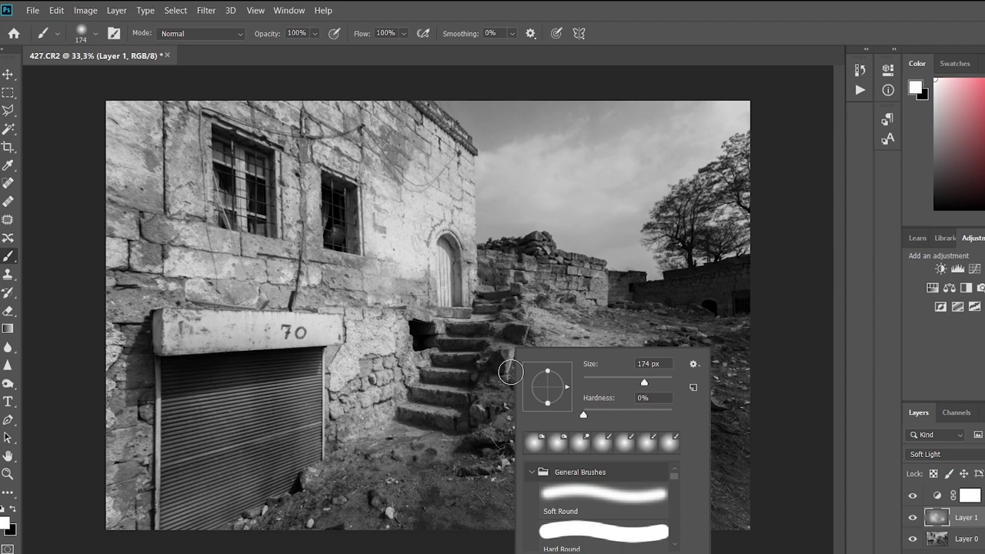
# Confirm the soft round brush and lower its opacity to 9%.
pyautogui.click(510, 372)
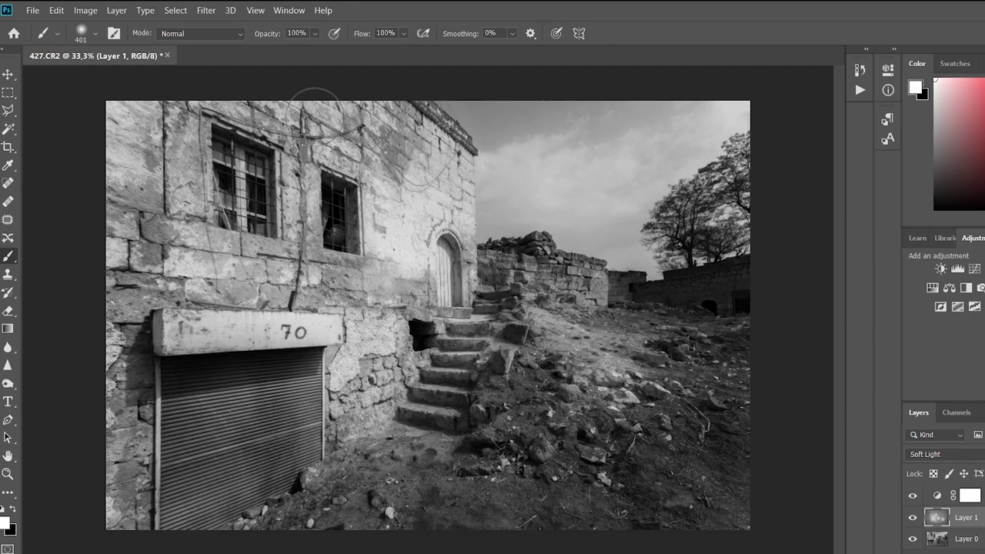
pyautogui.press('0')
pyautogui.press('9')
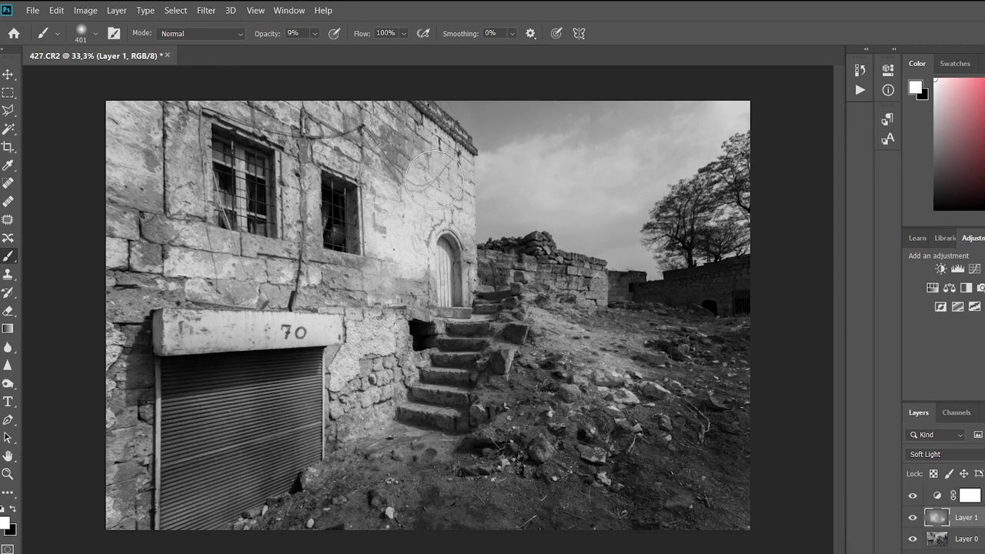
# Swap the paint colour to black and begin entering a new brush size.
pyautogui.press('x')
pyautogui.rightClick(402, 288)
pyautogui.write('1 p')
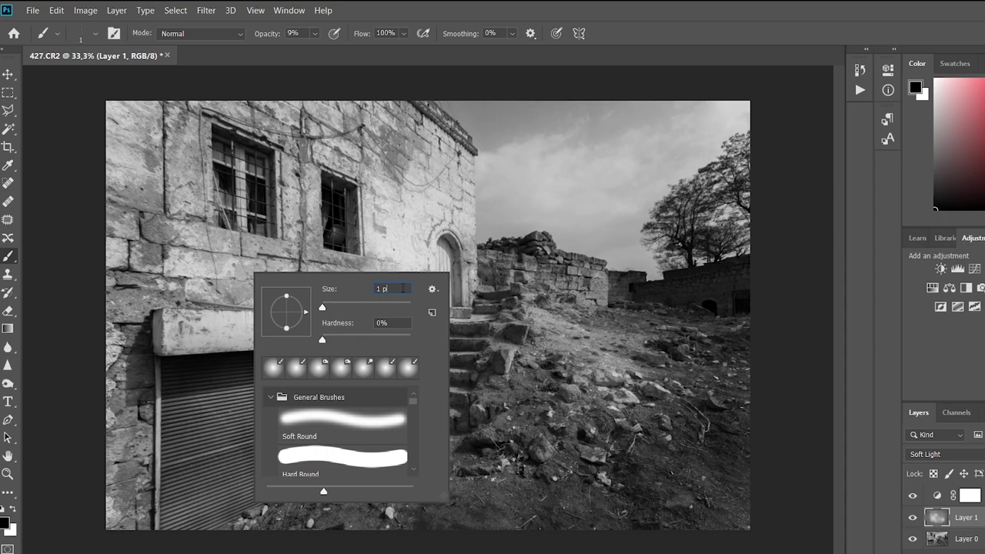
# Set the brush size to 800 px and swap the paint colour back to white.
pyautogui.write('800')
pyautogui.press('Return')
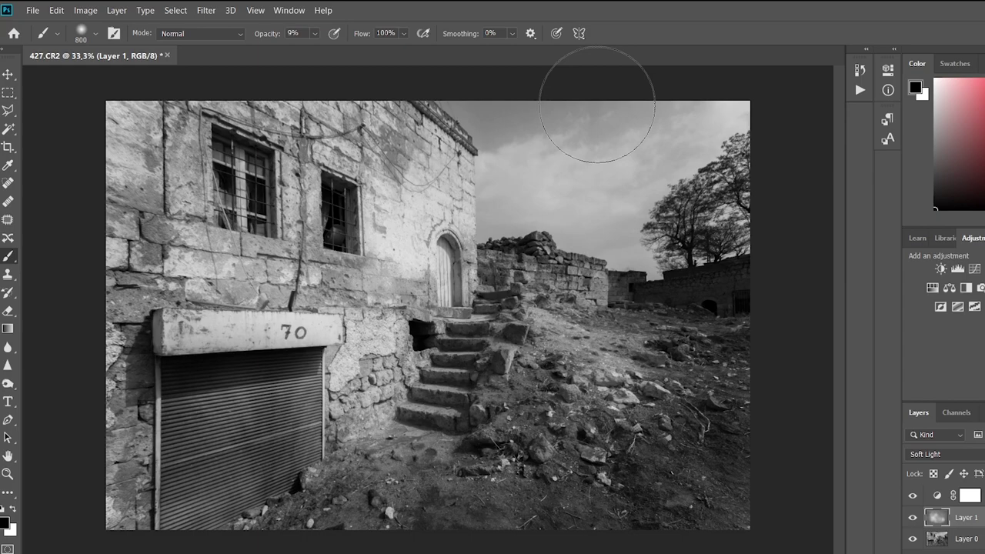
pyautogui.press('x')
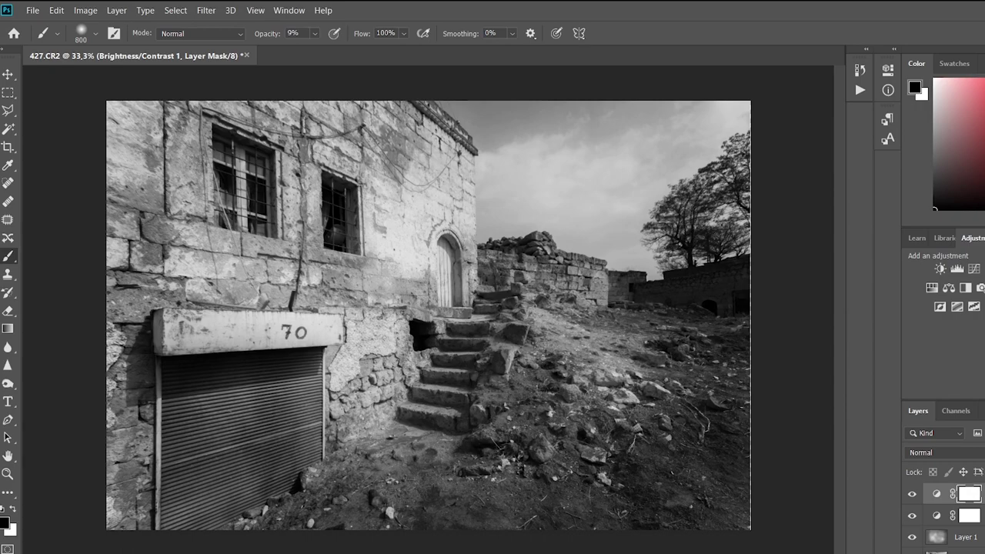
# Hide the second adjustment layer and Layer 1 to compare base tones.
pyautogui.click(912, 438)
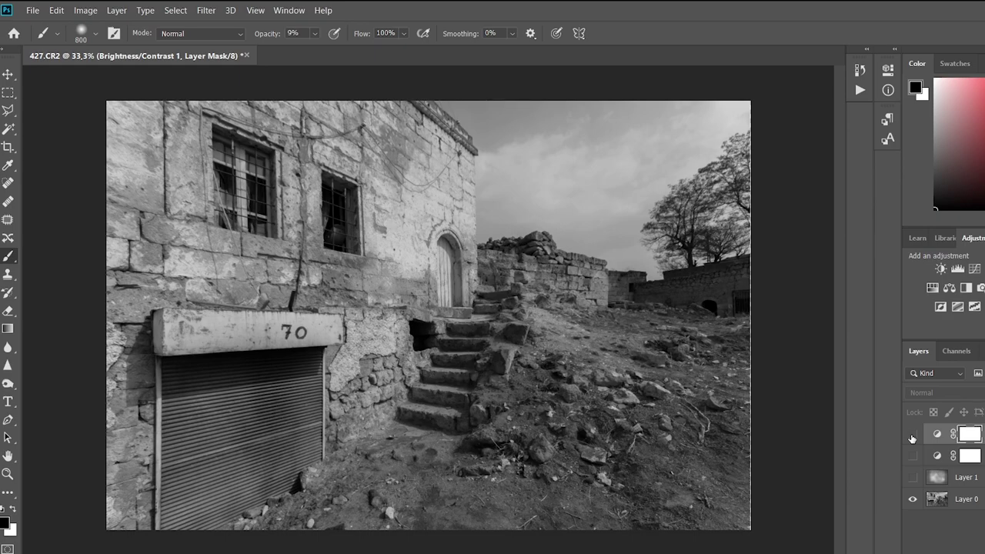
# Restore visibility of the adjustment layers and Layer 1, then dismiss Layer 0's context menu.
pyautogui.click(911, 434)
pyautogui.click(913, 455)
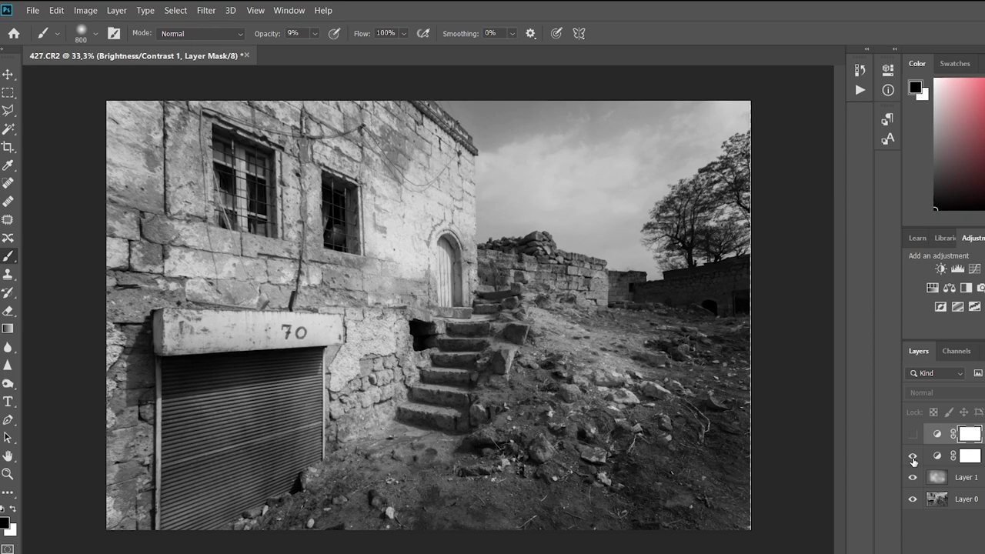
pyautogui.rightClick(946, 499)
pyautogui.click(515, 261)
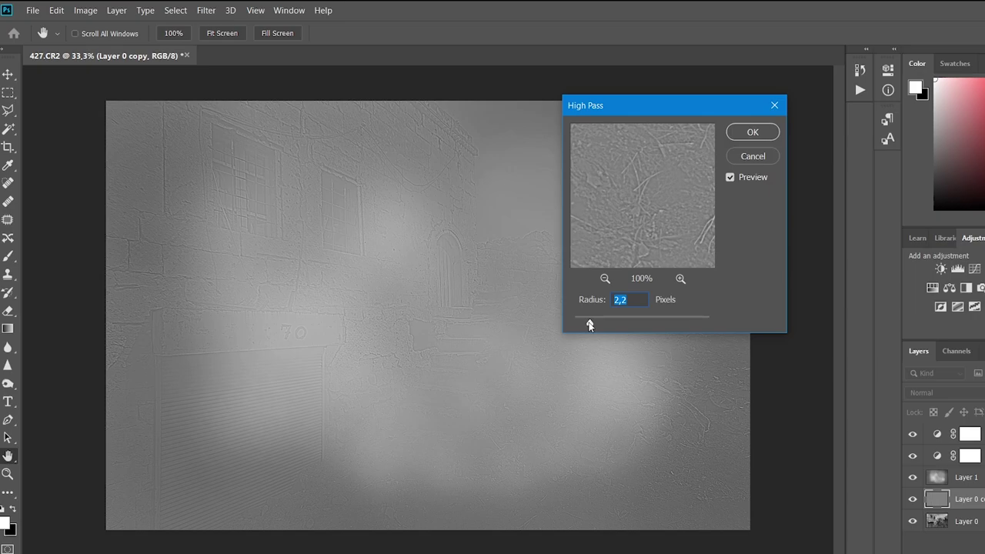
# Confirm the High Pass filter at a 2,2-pixel radius on the Layer 0 copy.
pyautogui.press('Return')
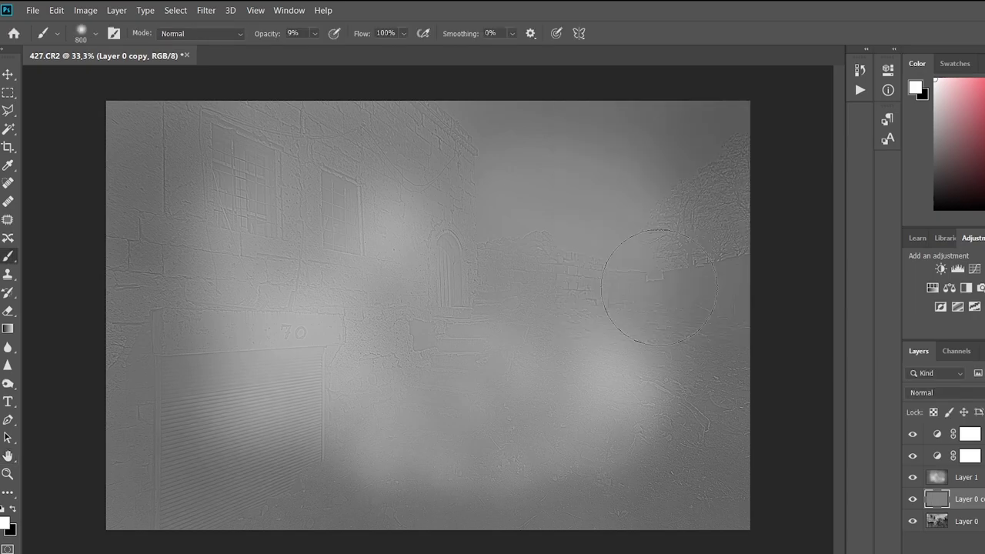